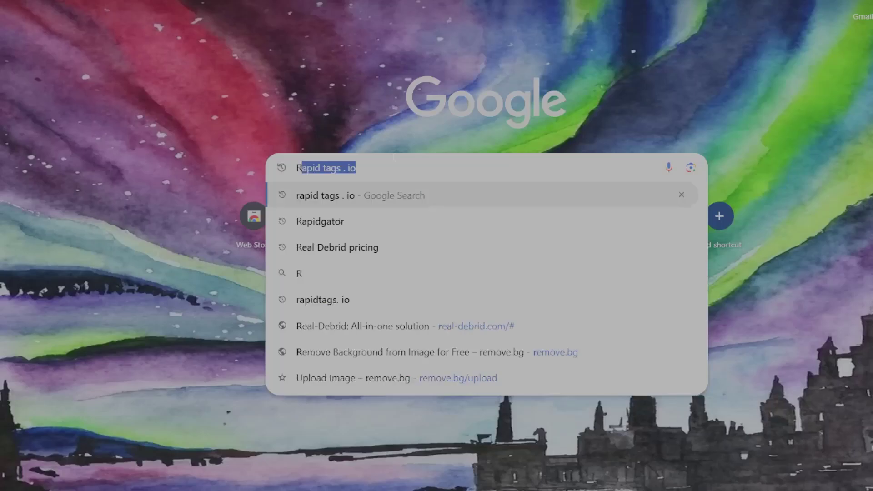
pyautogui.write('eal de')
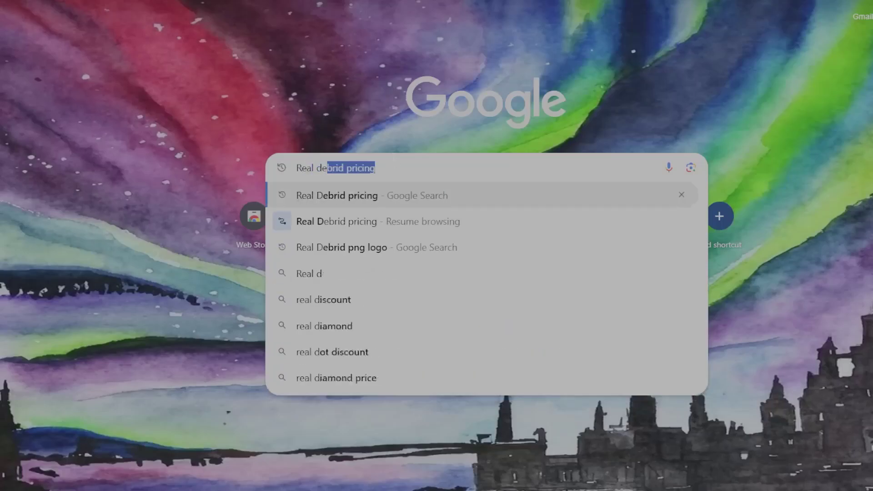
pyautogui.write('vbr')
# Correct the 'Real debrid' typo and search Google for 'Real Debrid pricing'
pyautogui.press('BackSpace')
pyautogui.press('BackSpace')
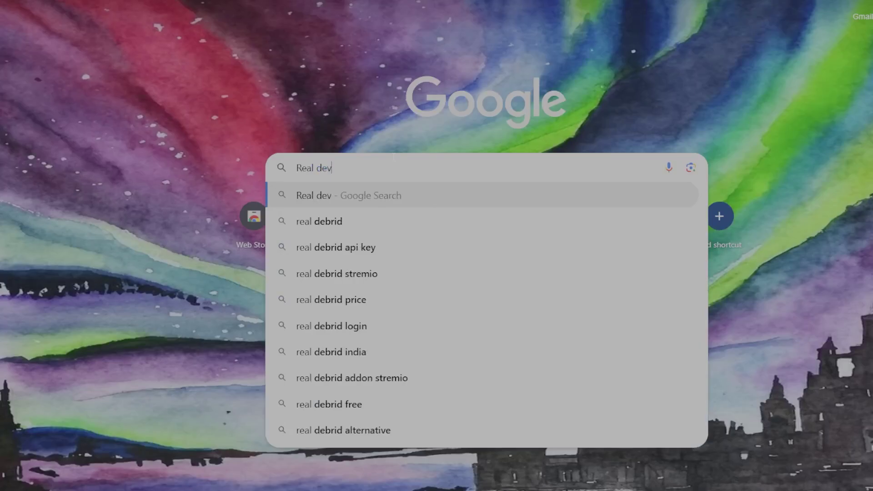
pyautogui.press('BackSpace')
pyautogui.write('bri')
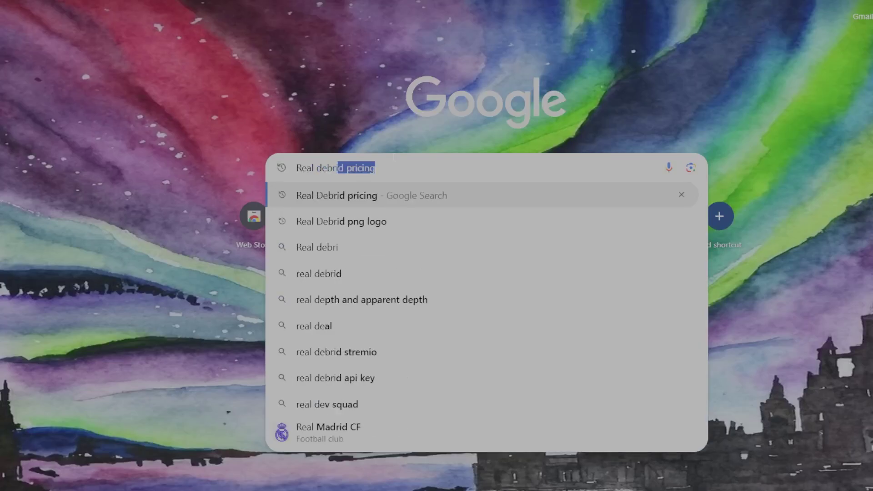
pyautogui.write('d')
pyautogui.press('Return')
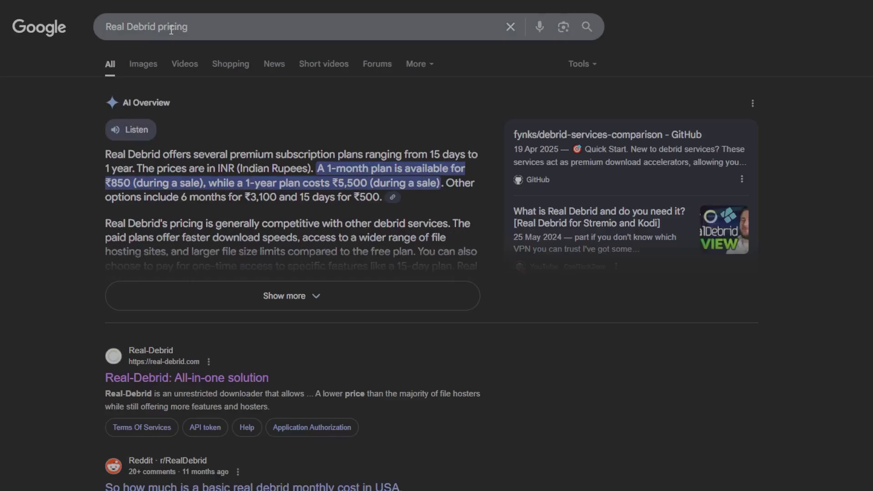
# Remove 'pricing' from the query so it reads just 'Real Debrid'
pyautogui.moveTo(161, 27); pyautogui.dragTo(203, 27)
pyautogui.press('BackSpace')
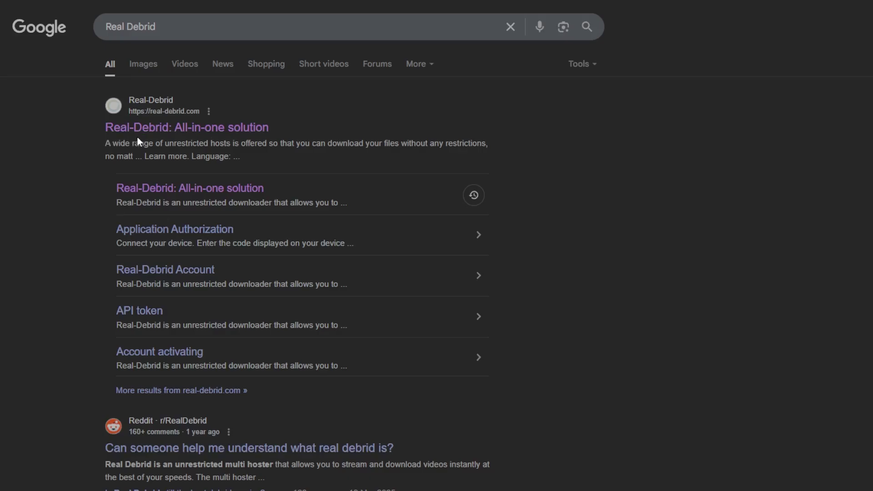
pyautogui.click(136, 136)
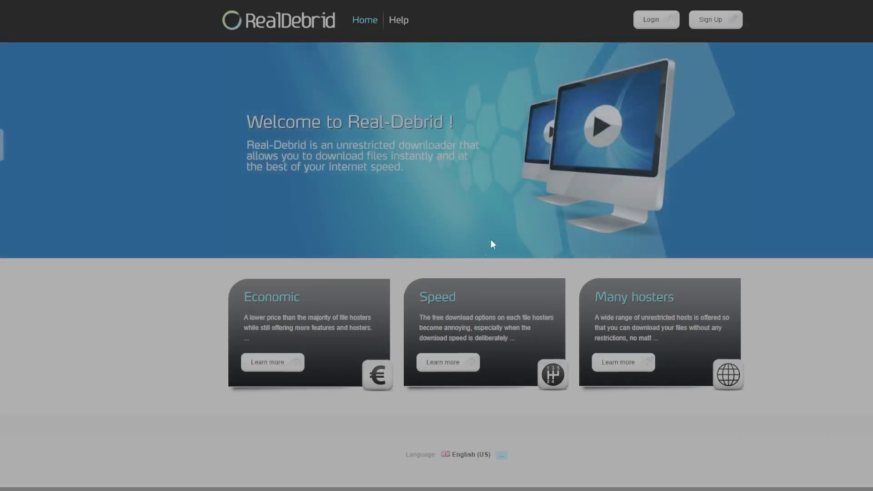
pyautogui.scroll(-3, 497, 235)
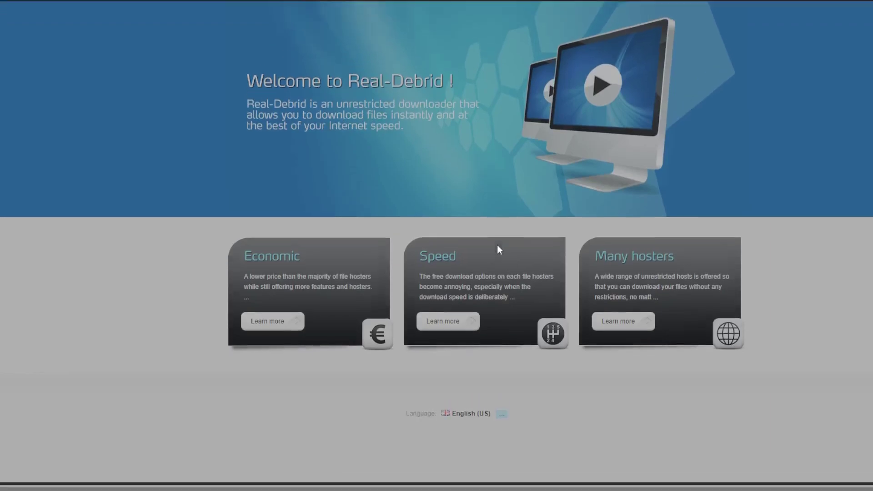
pyautogui.scroll(3, 497, 245)
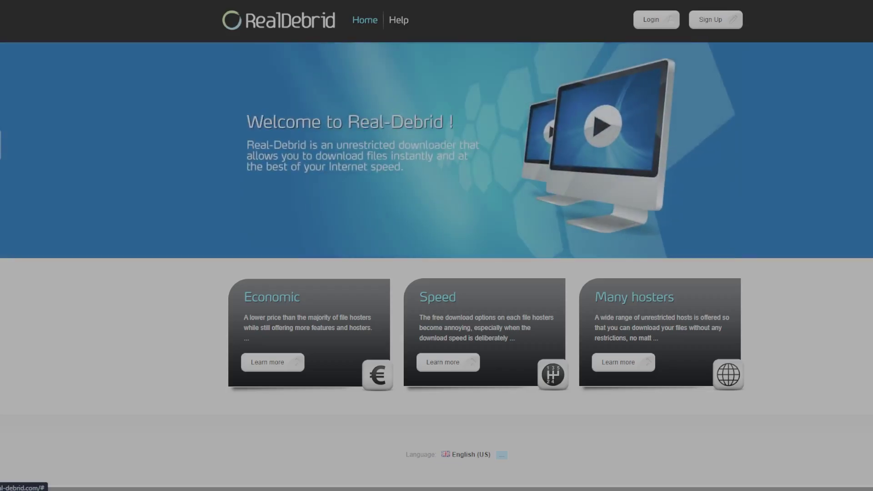
pyautogui.scroll(-2, 263, 317)
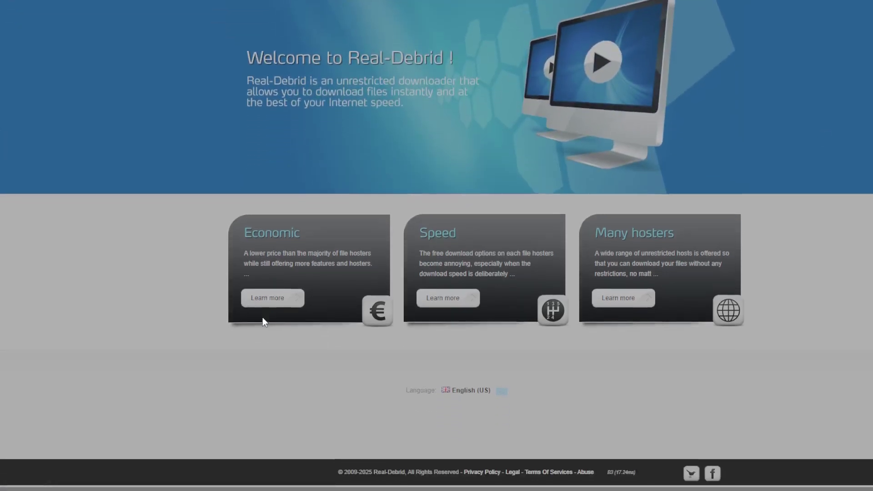
pyautogui.scroll(2, 263, 317)
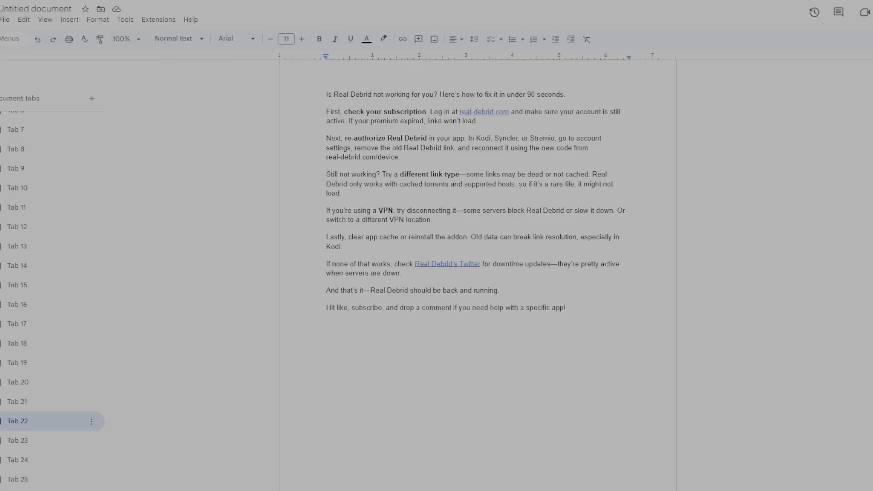
pyautogui.moveTo(326, 94); pyautogui.dragTo(567, 321)
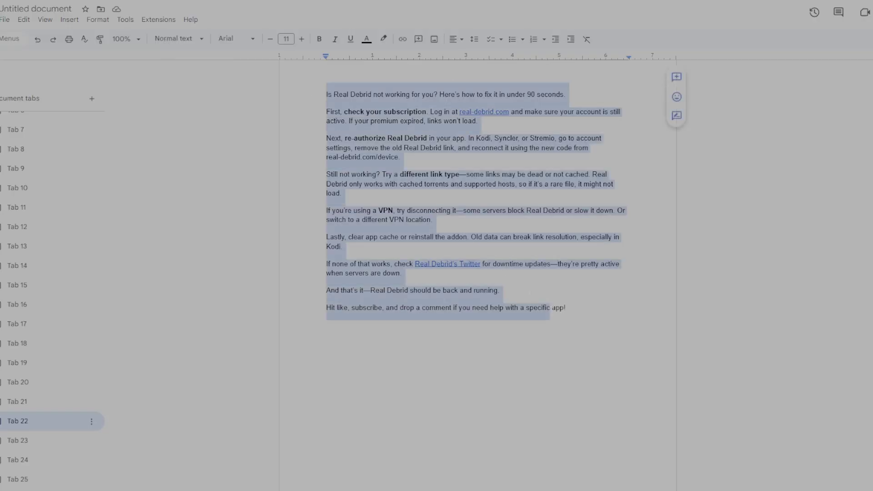
pyautogui.click(580, 308)
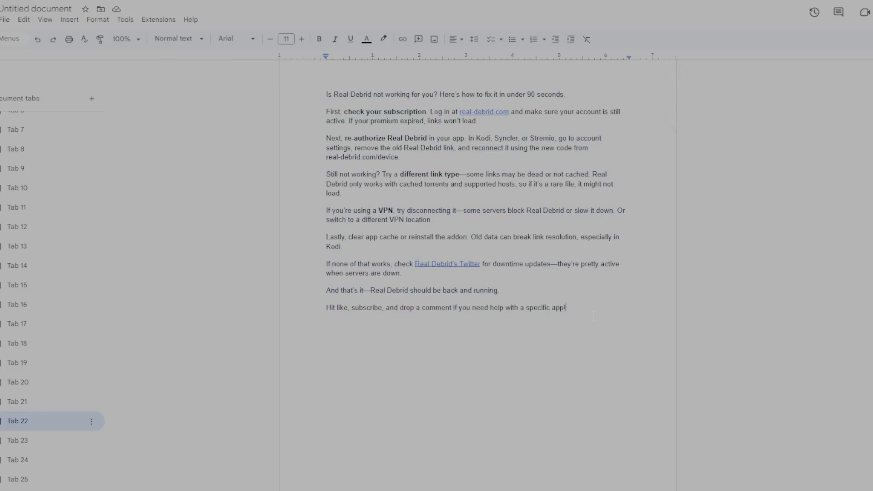
pyautogui.moveTo(566, 308); pyautogui.dragTo(327, 89)
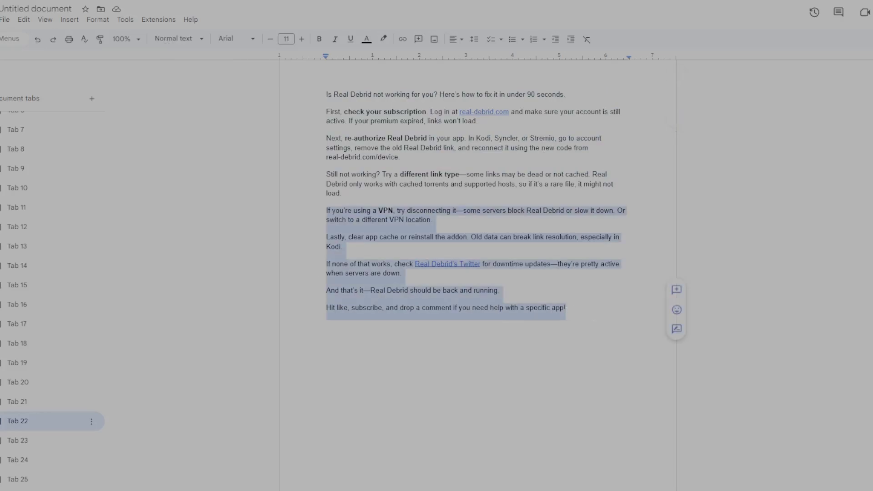
pyautogui.click(478, 273)
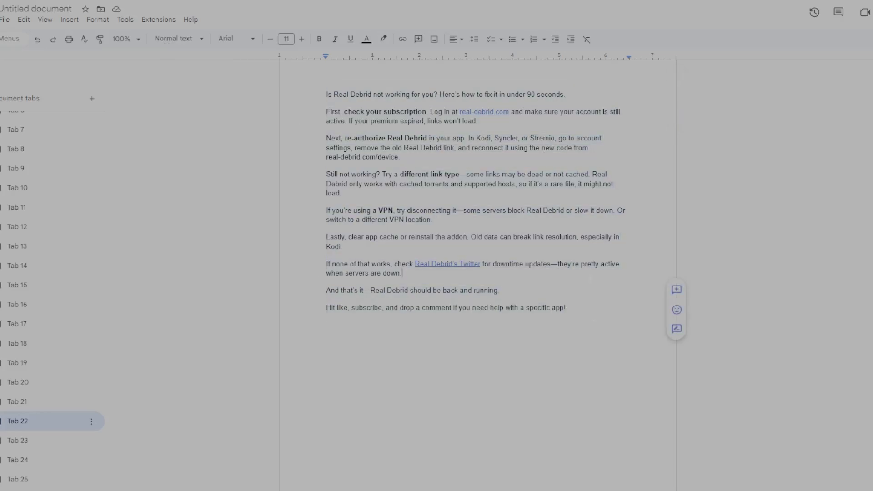